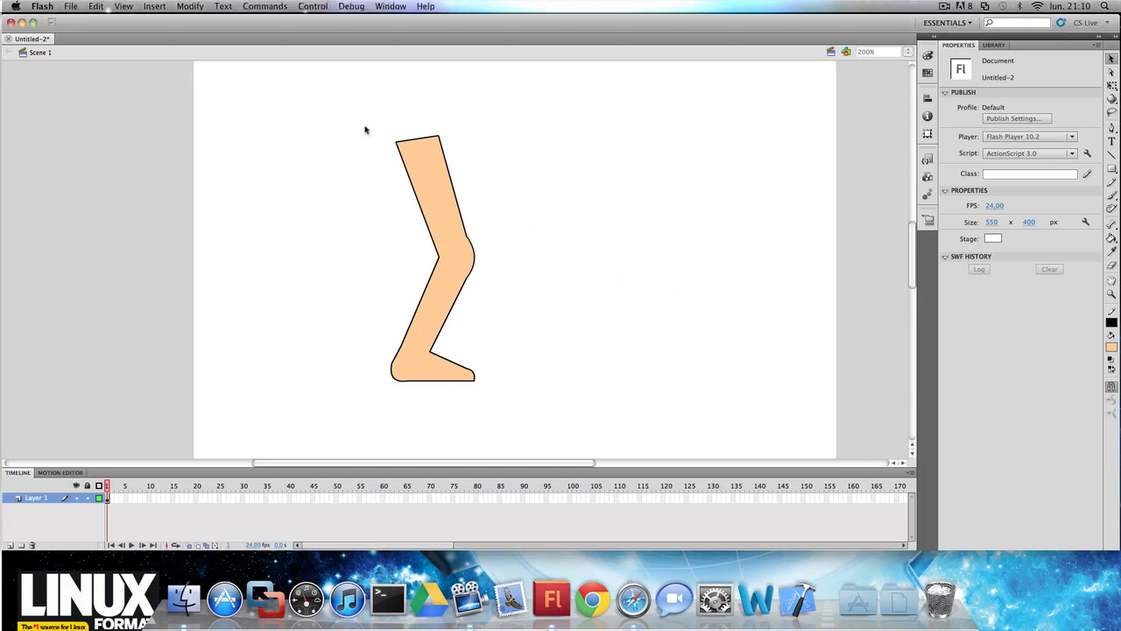
drag(359, 125, 541, 446)
click(534, 424)
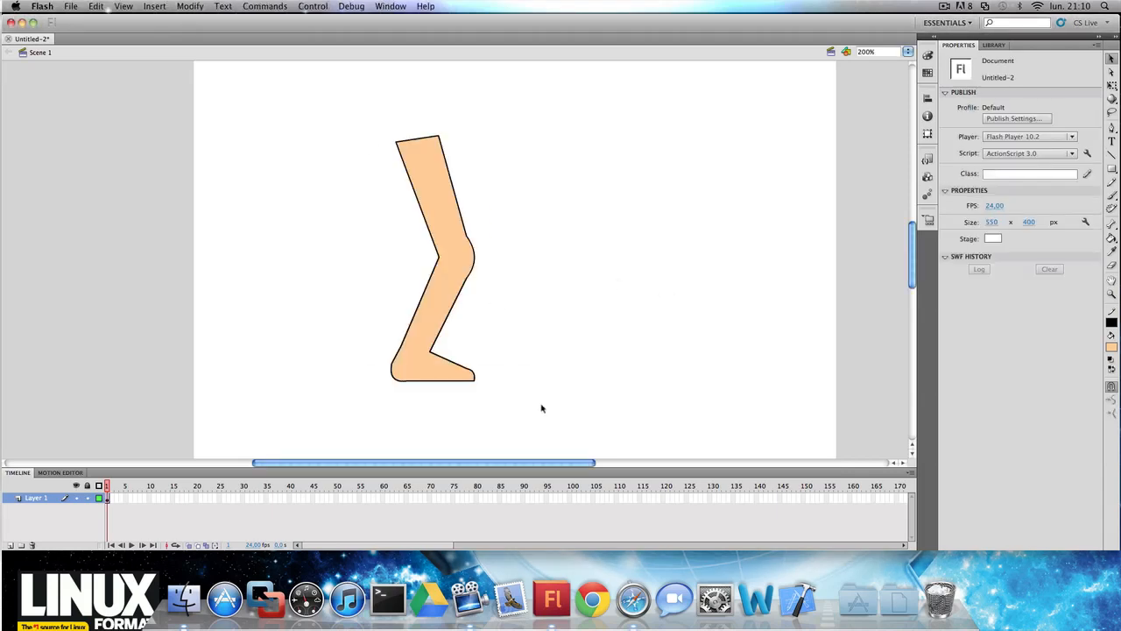
mouse_move(541, 408)
mouse_down()
mouse_move(311, 96)
mouse_move(438, 204)
mouse_move(576, 406)
mouse_up()
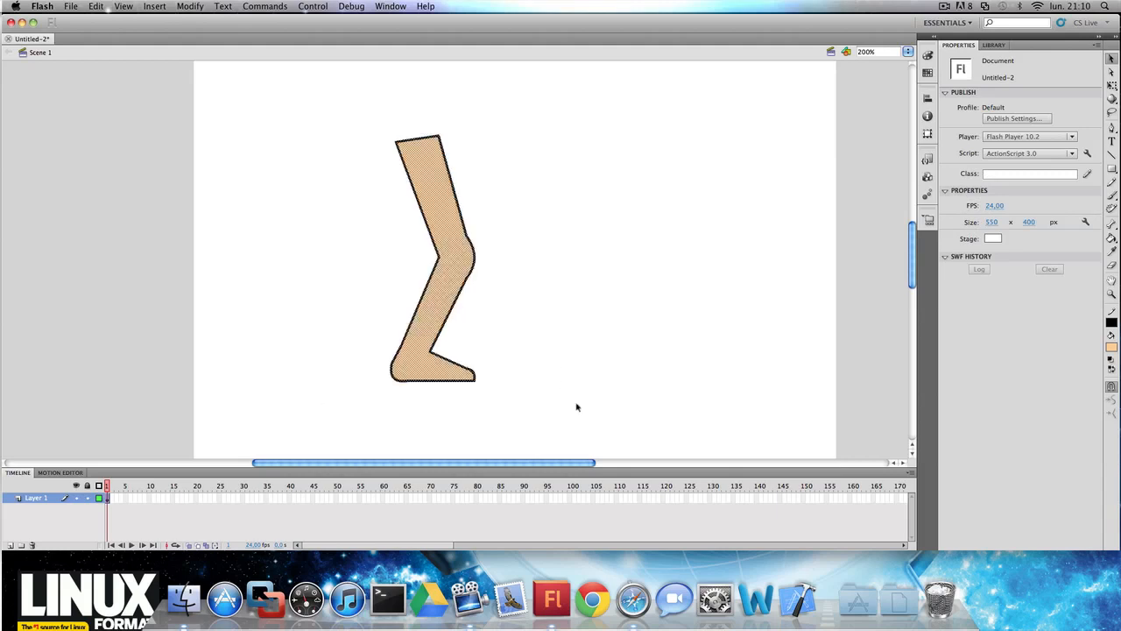
click(584, 412)
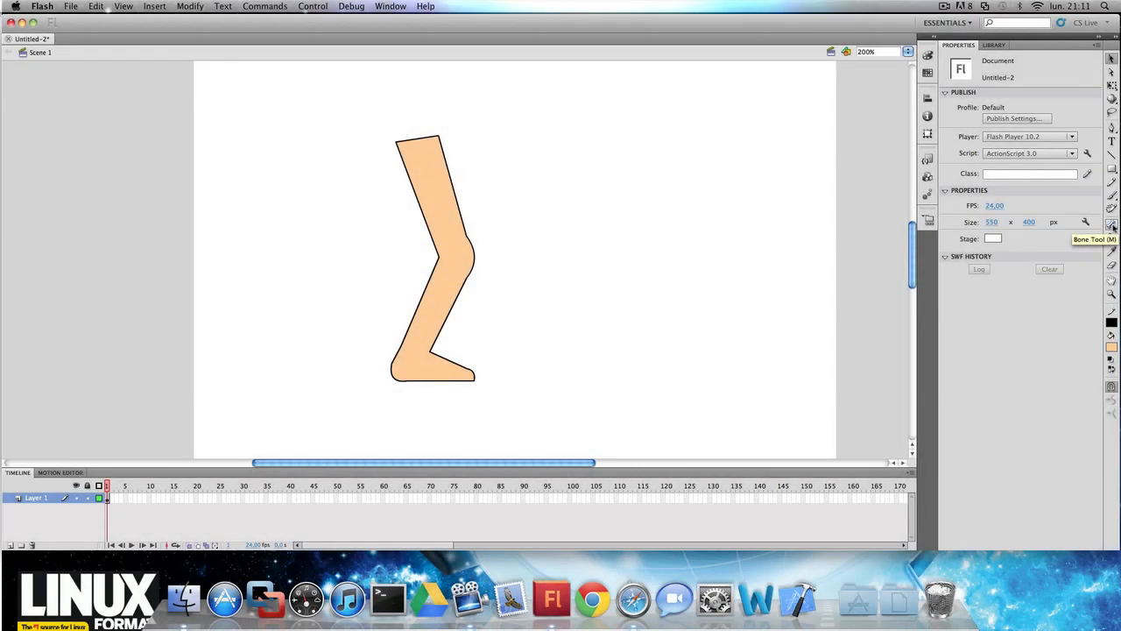
Add three chained bones to the leg shape with the Bone tool: hip to knee, knee to heel, and heel to toe
click(1112, 225)
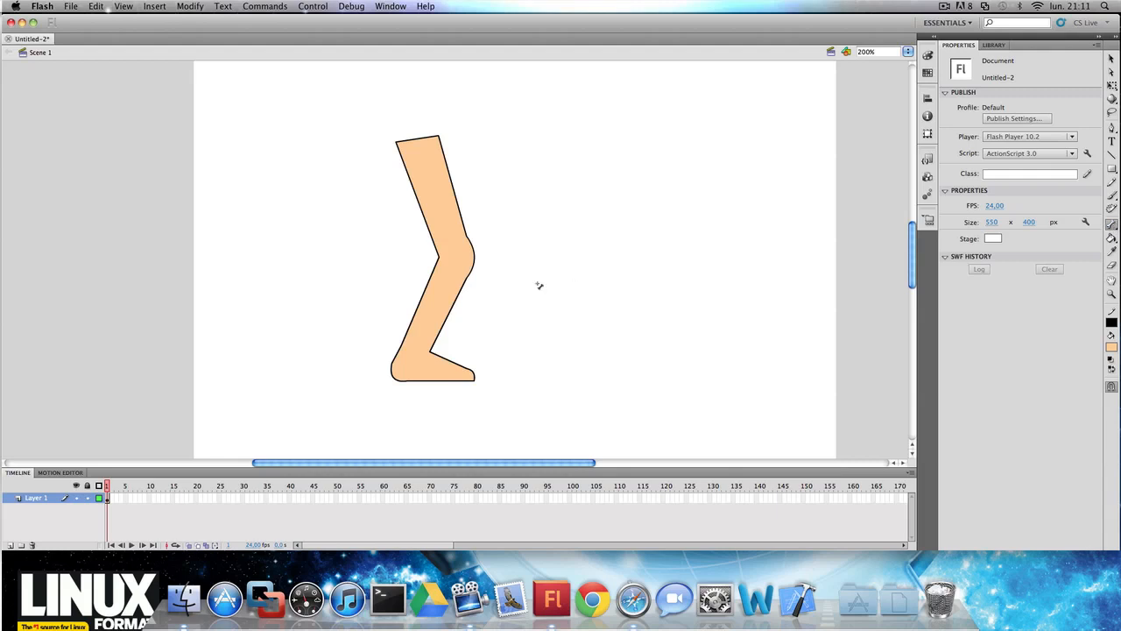
click(422, 143)
drag(417, 139, 459, 256)
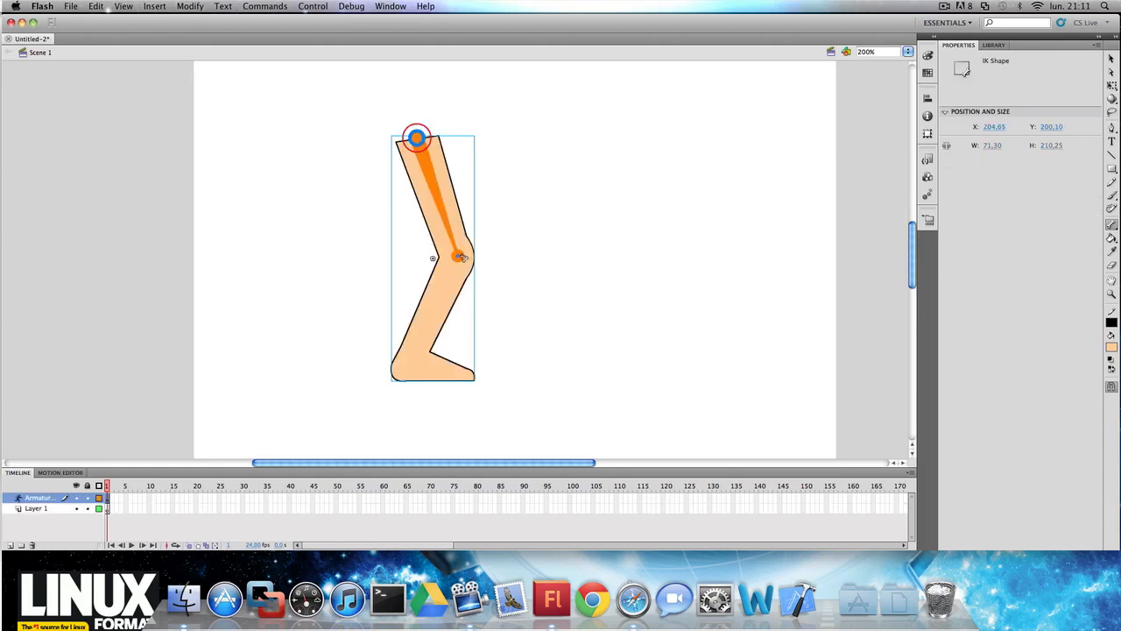
drag(458, 256, 404, 367)
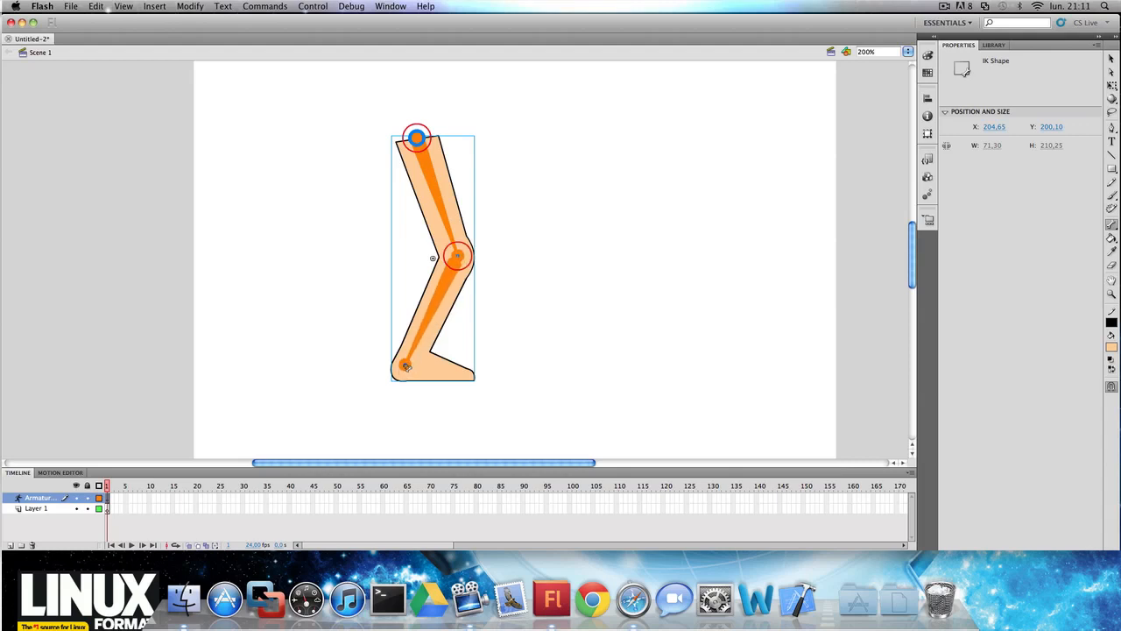
drag(406, 367, 466, 375)
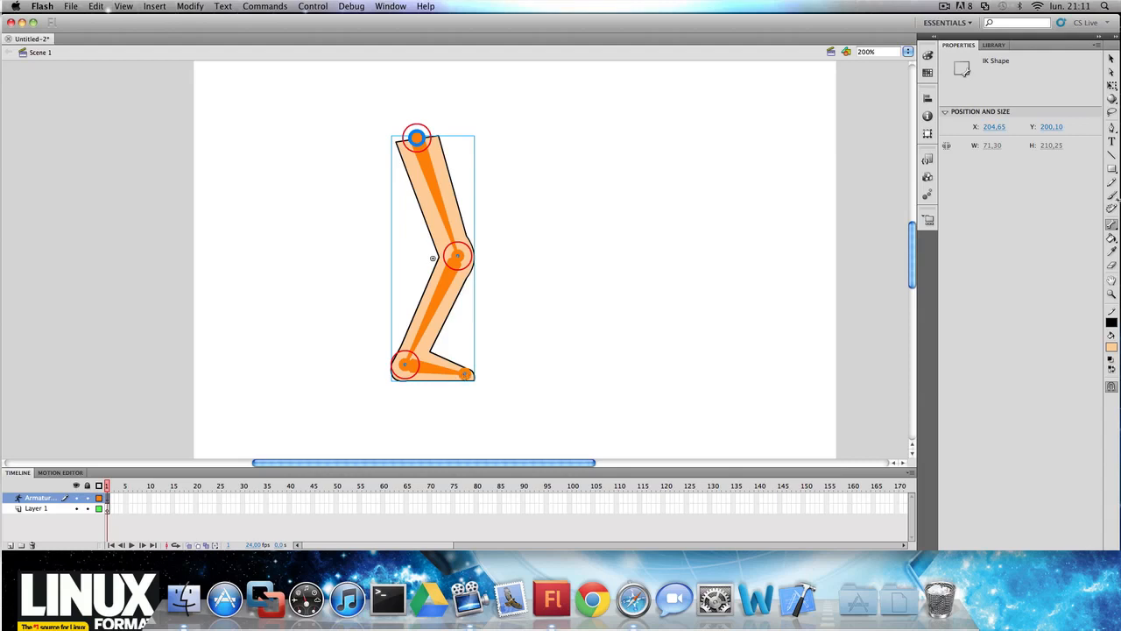
Pose the leg with the Selection tool by pulling the foot bone outward and back into a slightly bent-knee stance
click(1111, 58)
click(749, 283)
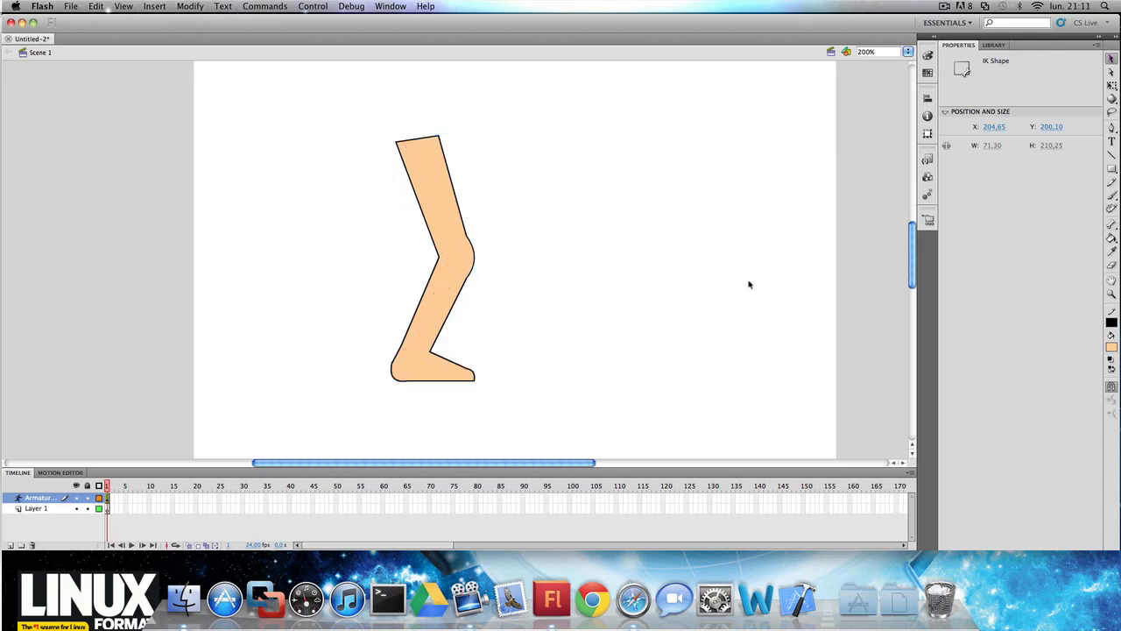
click(460, 222)
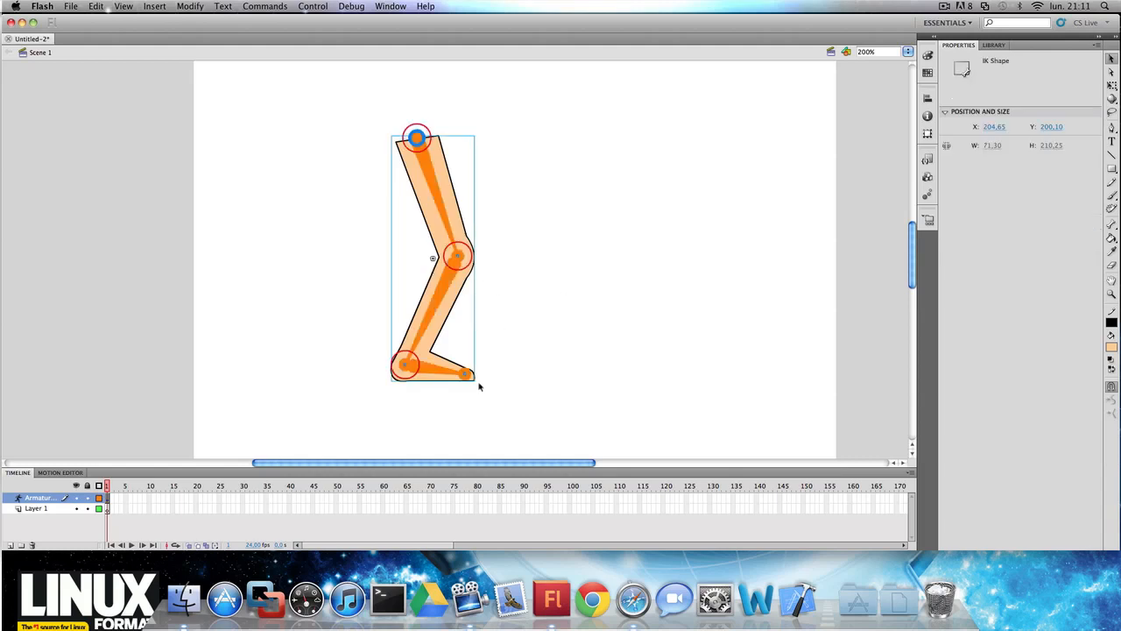
drag(469, 375, 588, 395)
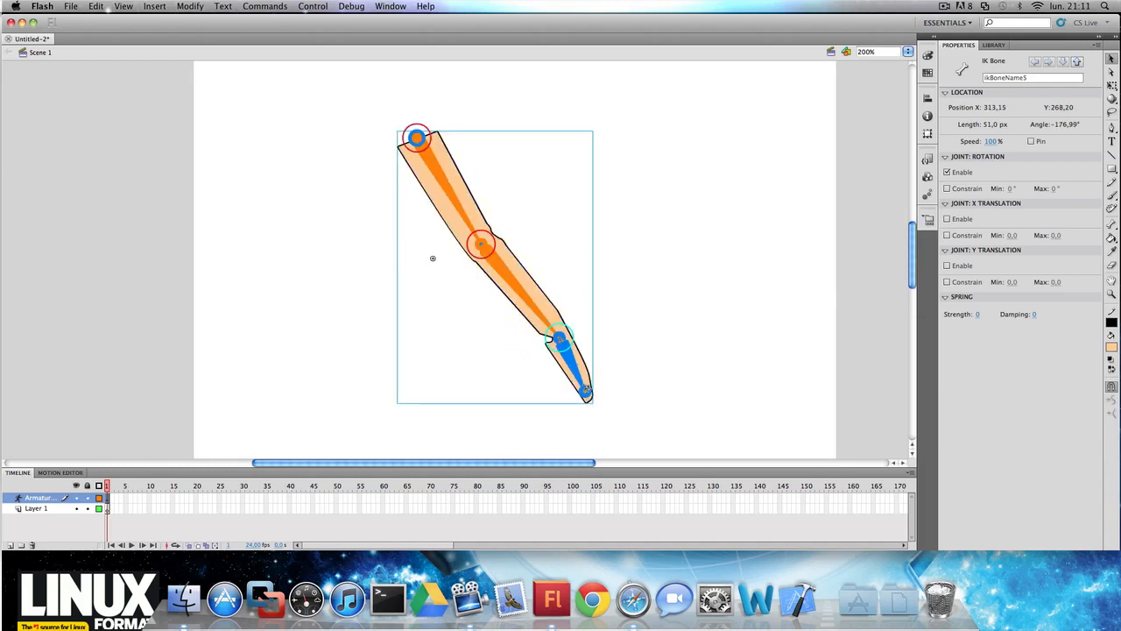
drag(567, 340, 541, 400)
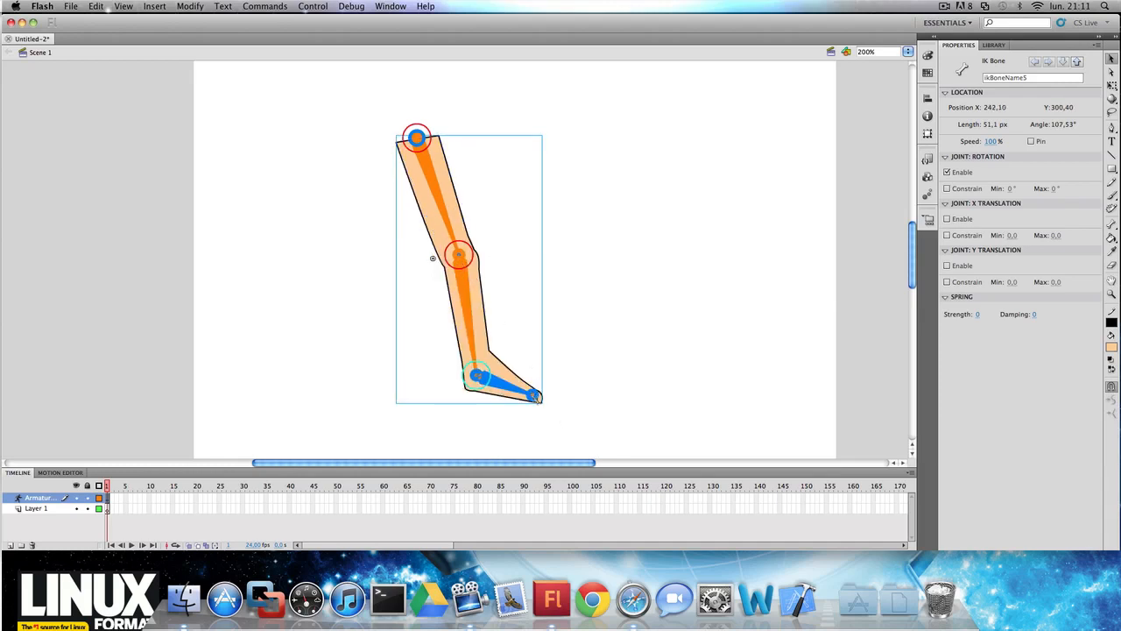
drag(536, 397, 486, 368)
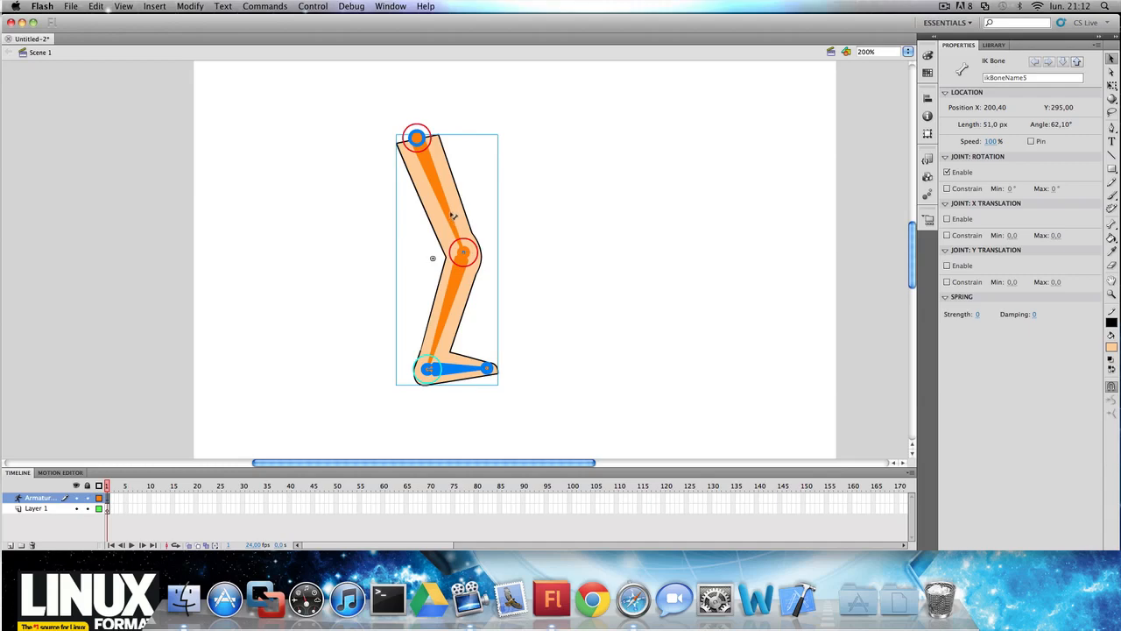
Disable joint rotation for the thigh bone and swing the shin bone about the knee
click(439, 175)
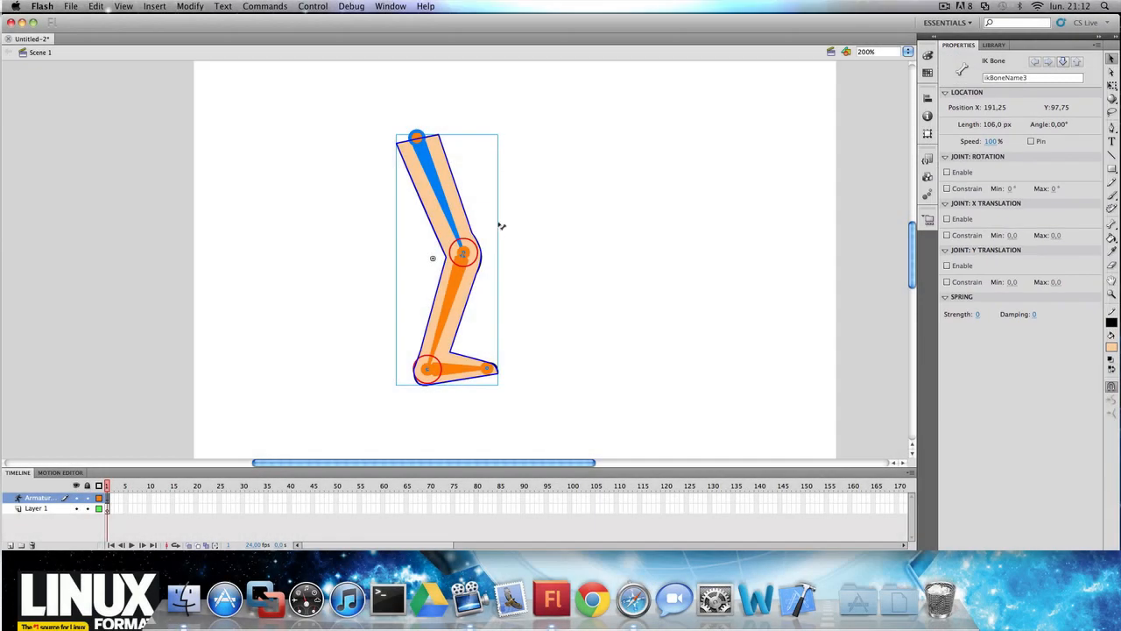
drag(439, 373, 413, 371)
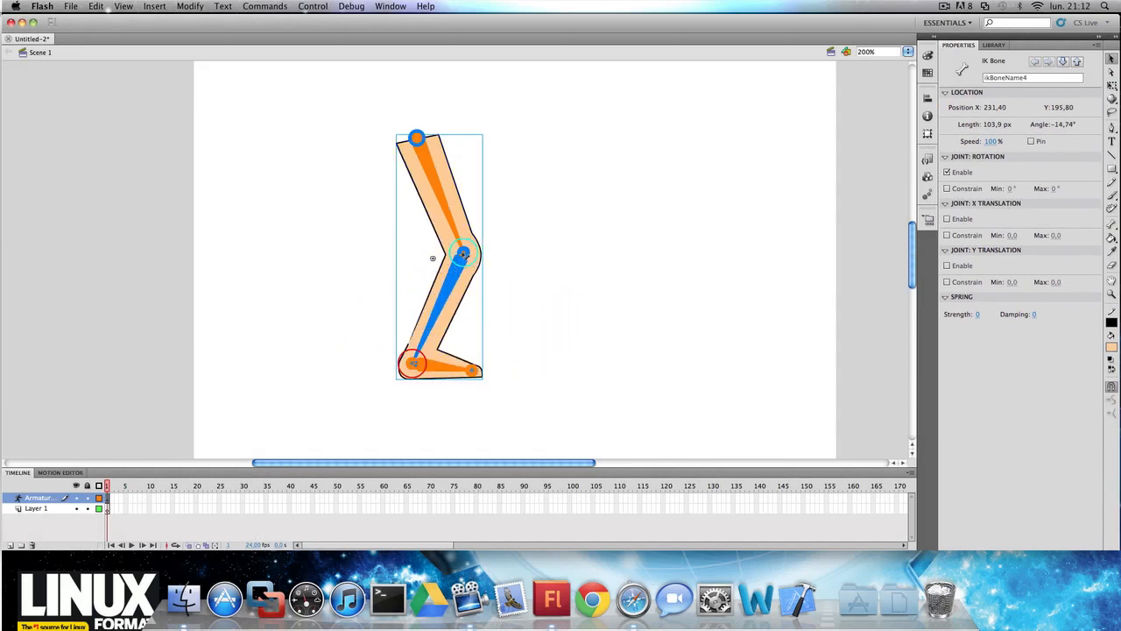
click(467, 254)
mouse_move(417, 369)
mouse_down()
mouse_move(576, 320)
mouse_move(413, 365)
mouse_up()
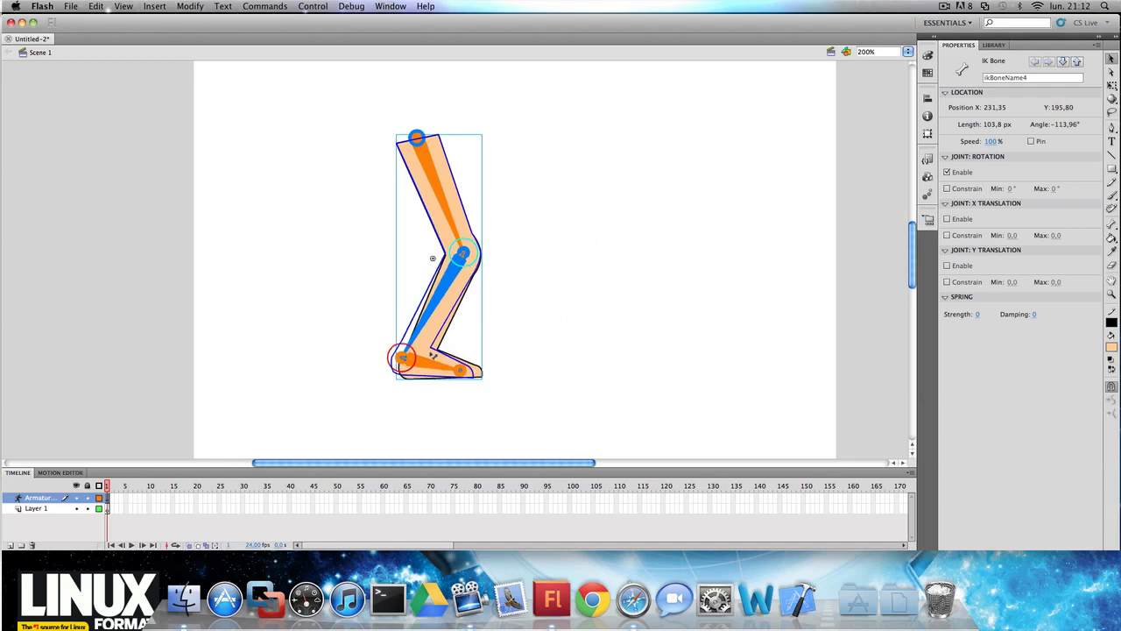
click(948, 174)
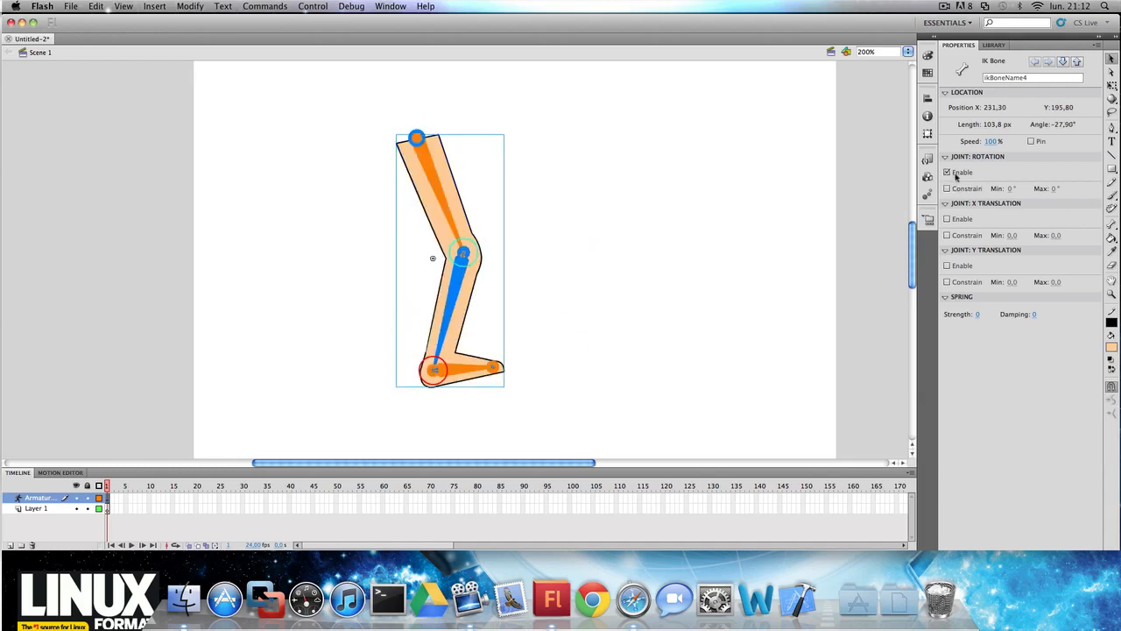
Enable joint rotation for the thigh bone, constrain it to between -117° and 45°, and swing the thigh forward to test it
click(451, 202)
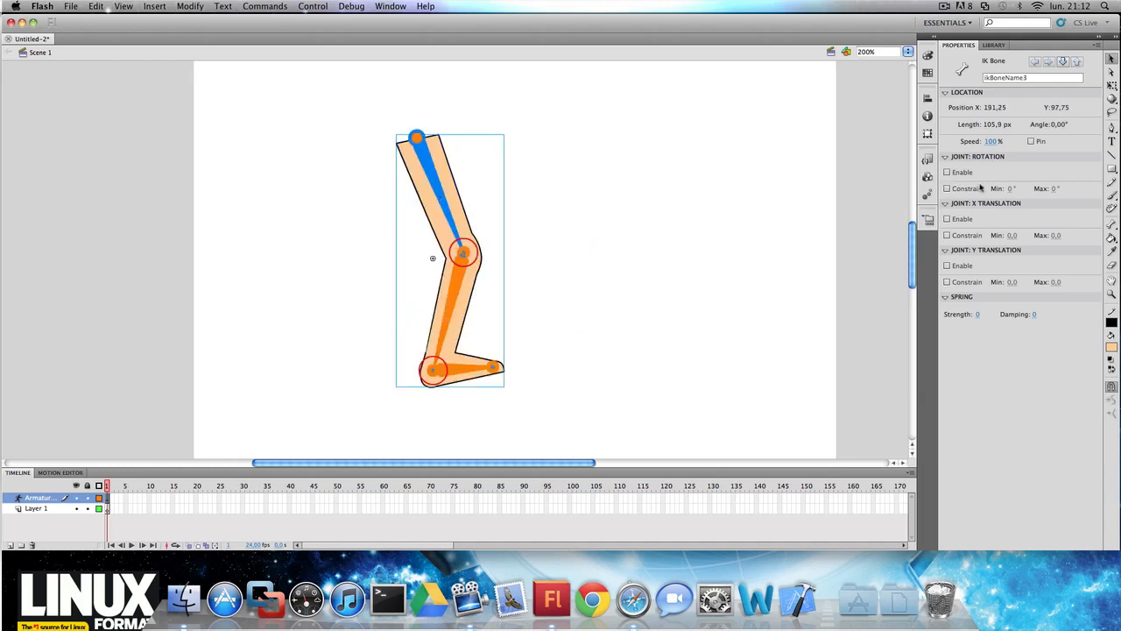
click(948, 173)
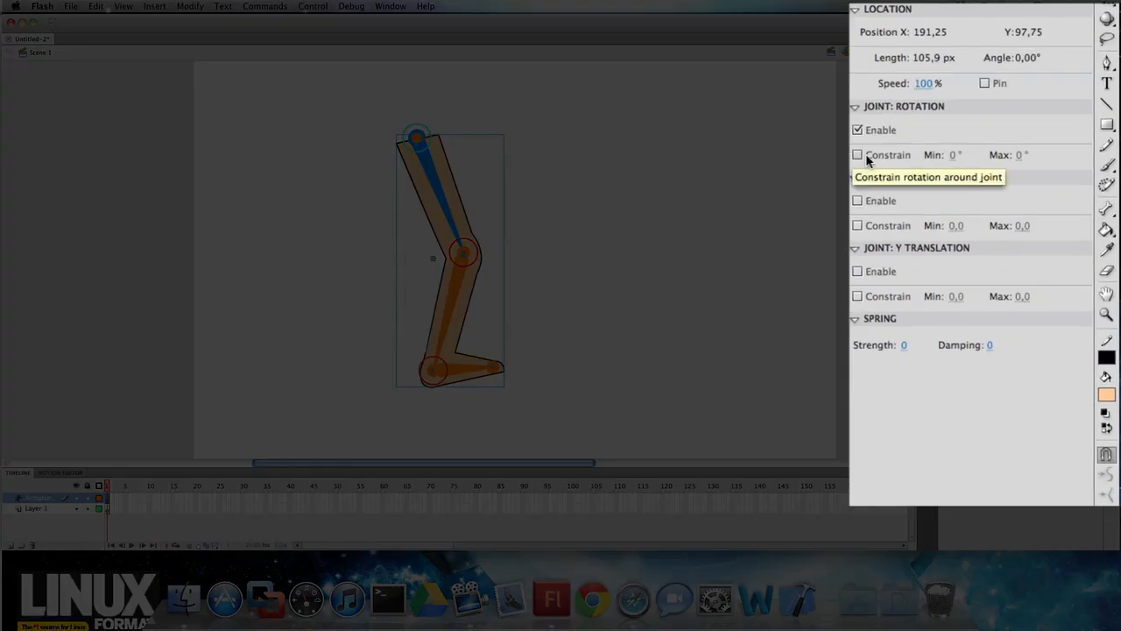
click(917, 177)
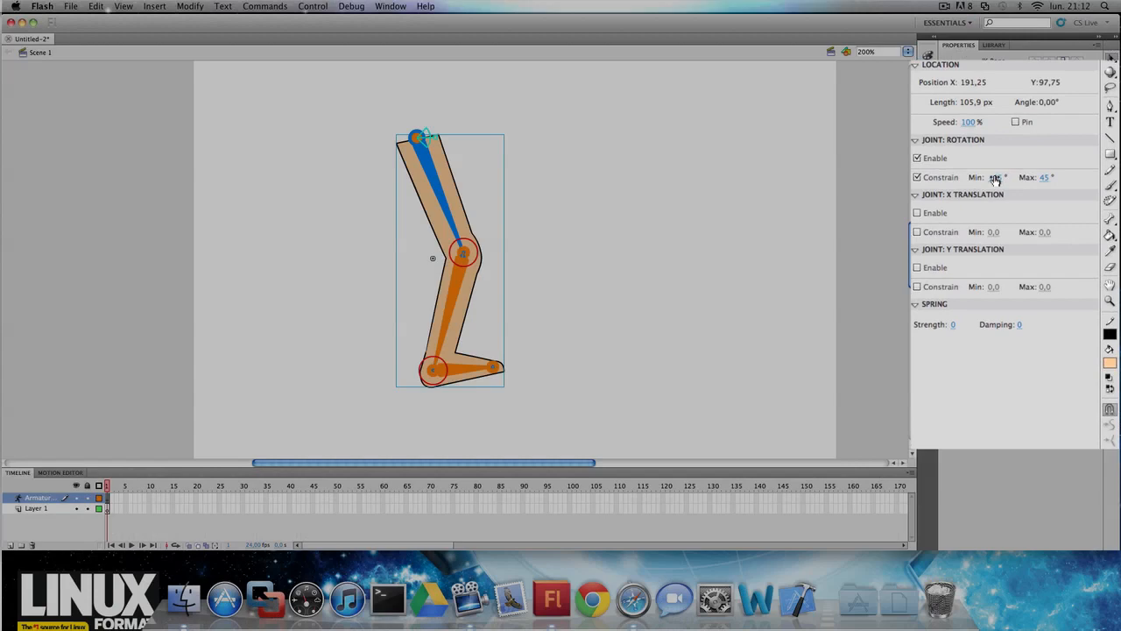
drag(1014, 190, 996, 188)
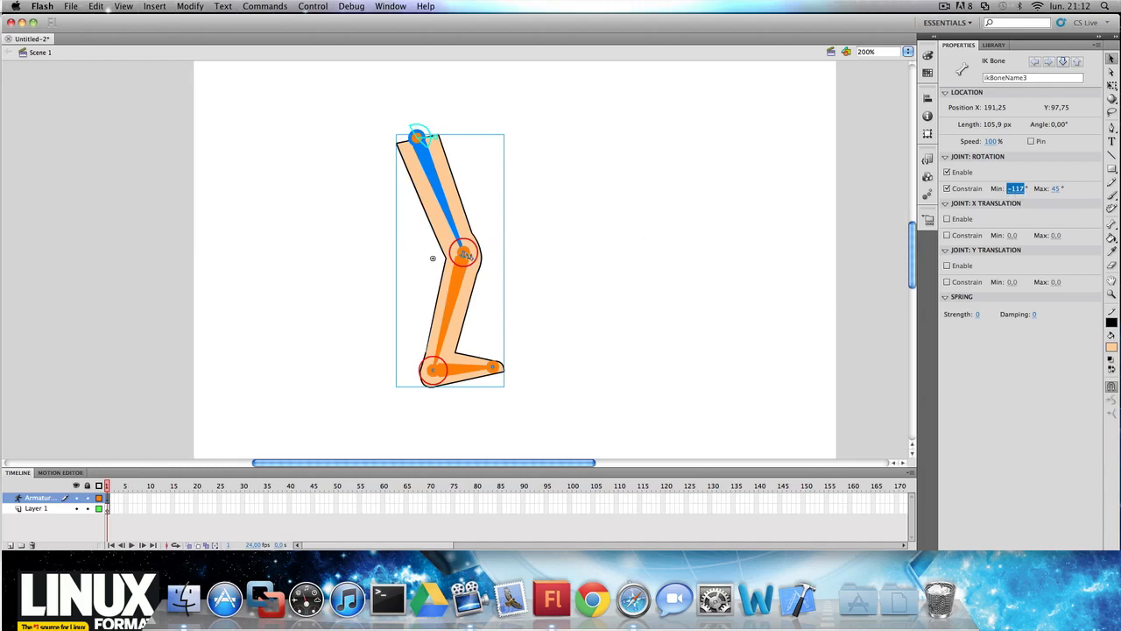
drag(475, 257, 508, 282)
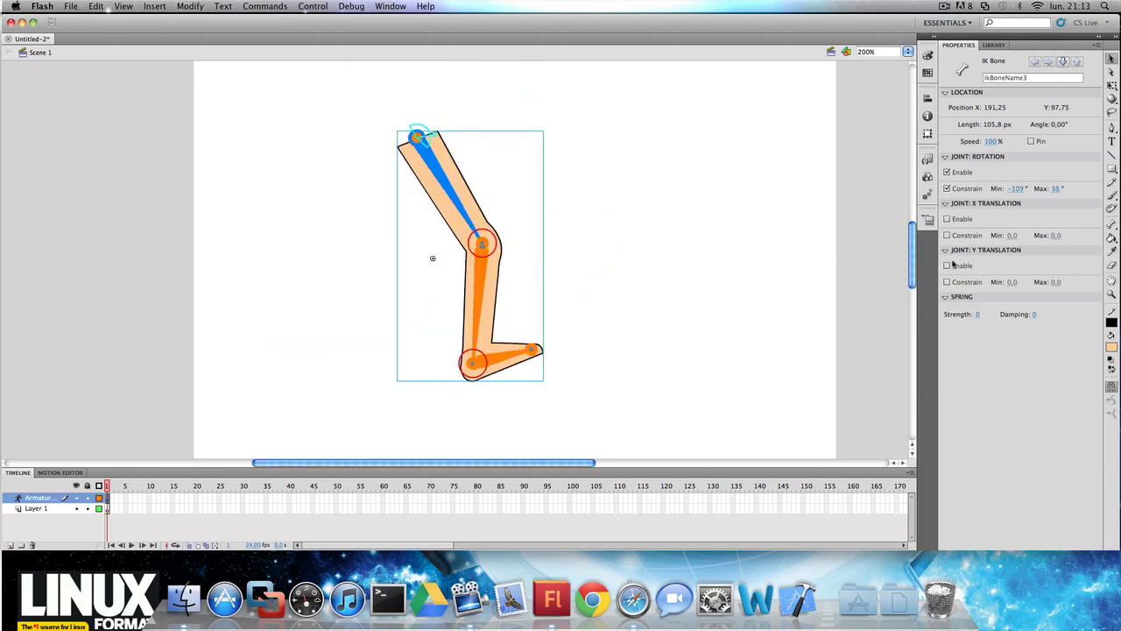
click(1016, 188)
Constrain the shin bone's joint rotation to between -24° and 111° and swing the shin backward to test it
click(484, 246)
double_click(488, 252)
click(489, 248)
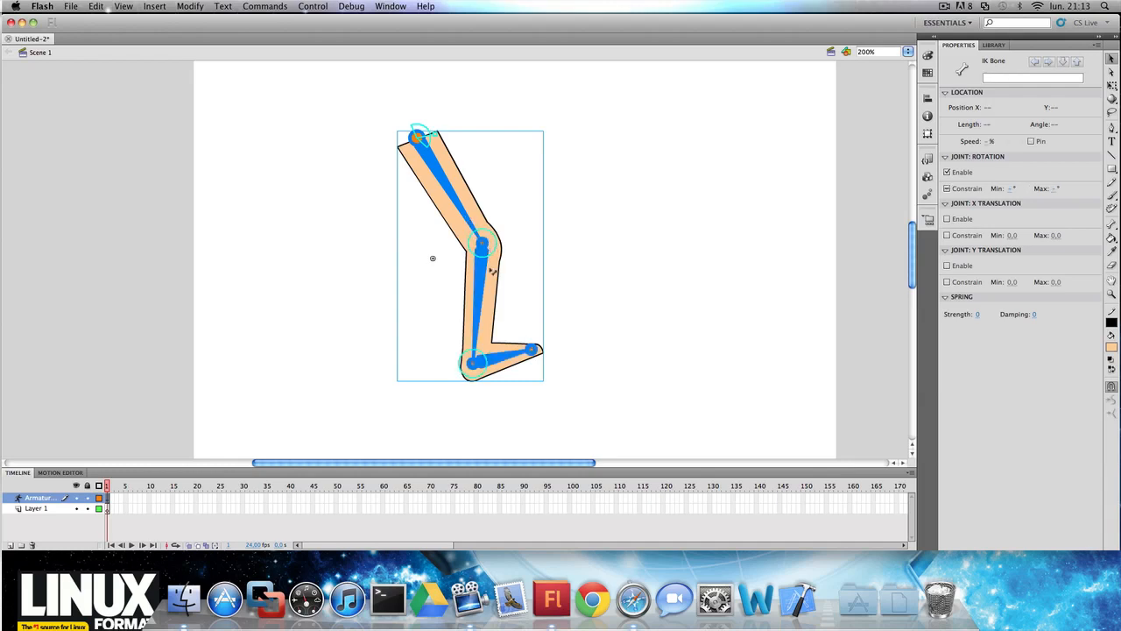
click(490, 292)
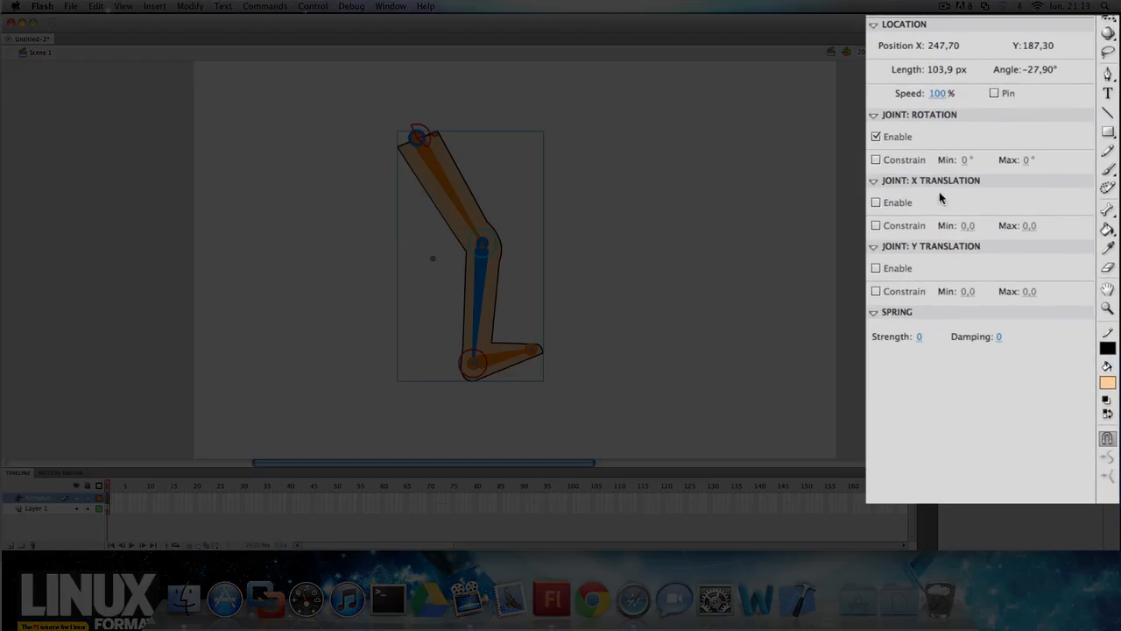
click(876, 159)
drag(967, 163, 1099, 189)
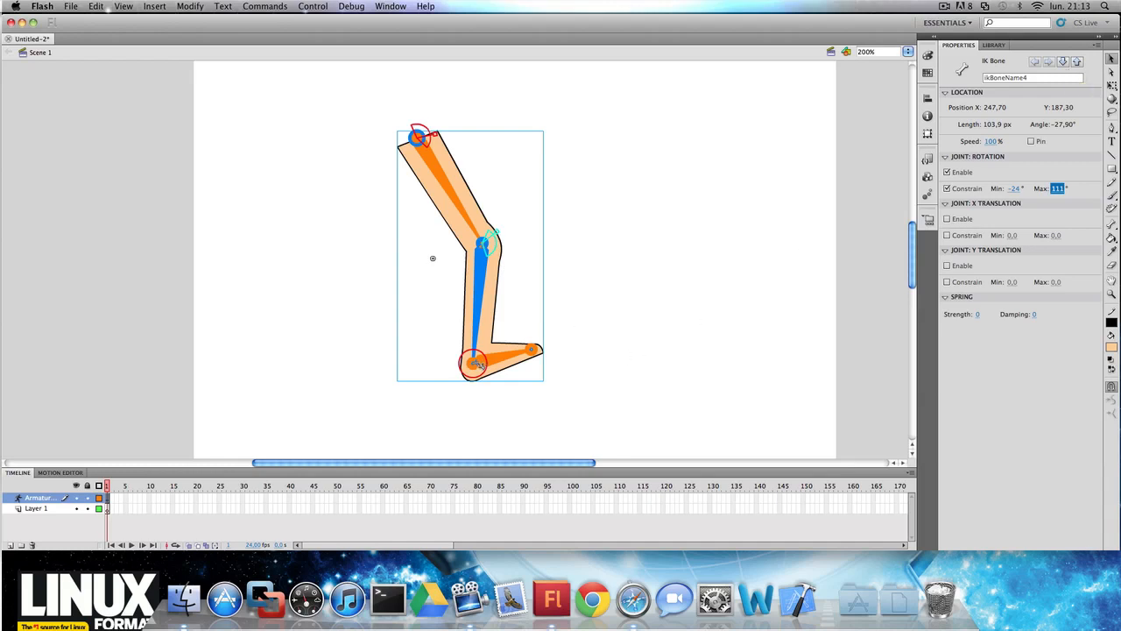
drag(478, 321, 428, 325)
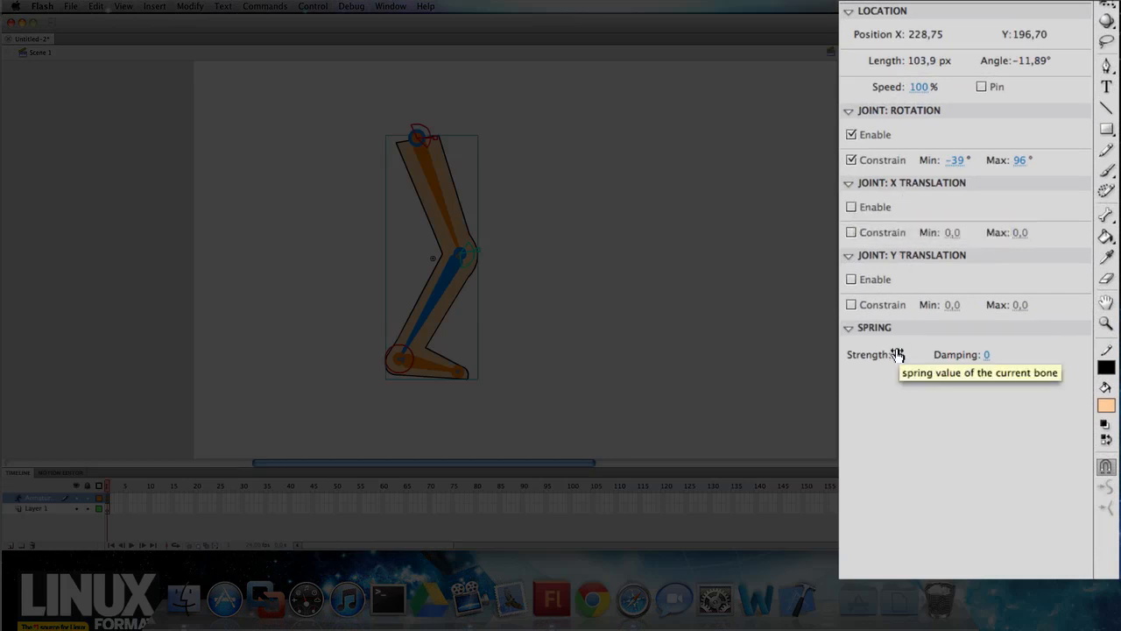
Enable X translation for the shin bone's joint, constrain it to between 0.0 and 82.0, and move the shin to test it
click(851, 209)
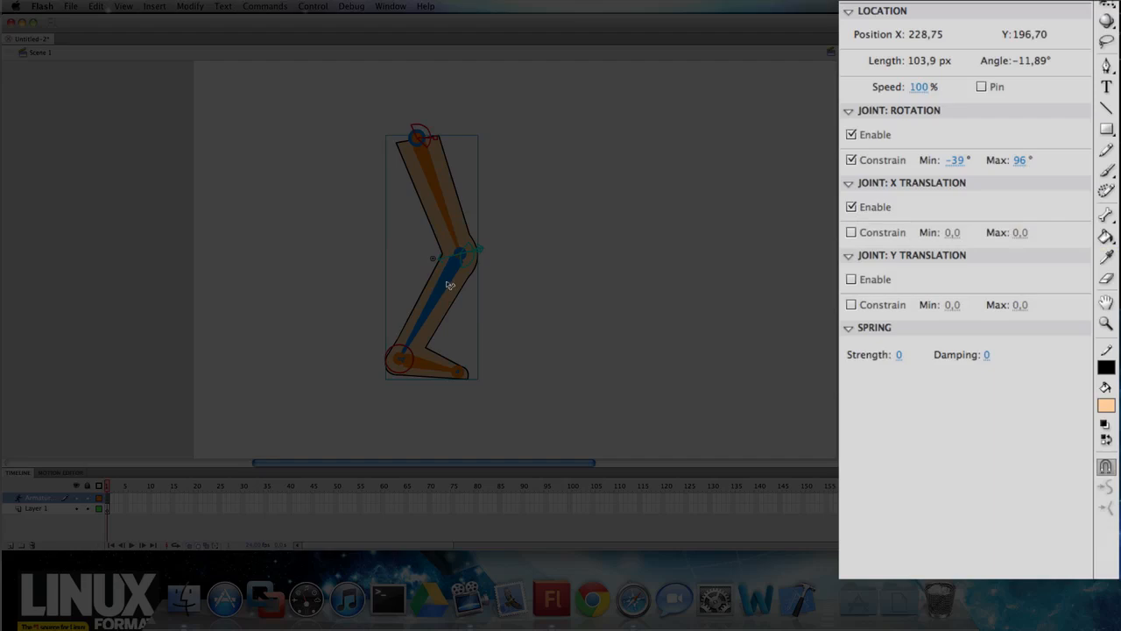
click(850, 232)
drag(963, 236, 1031, 235)
drag(420, 335, 429, 373)
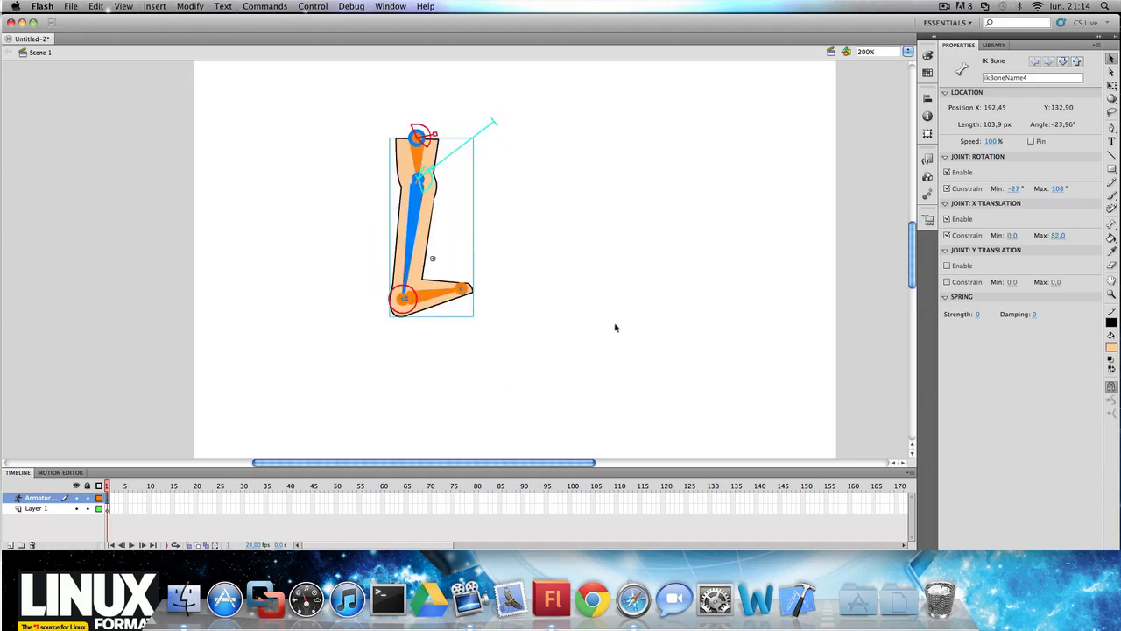
Remove the X translation constraint from the shin bone's joint and deselect the armature
click(947, 234)
click(693, 200)
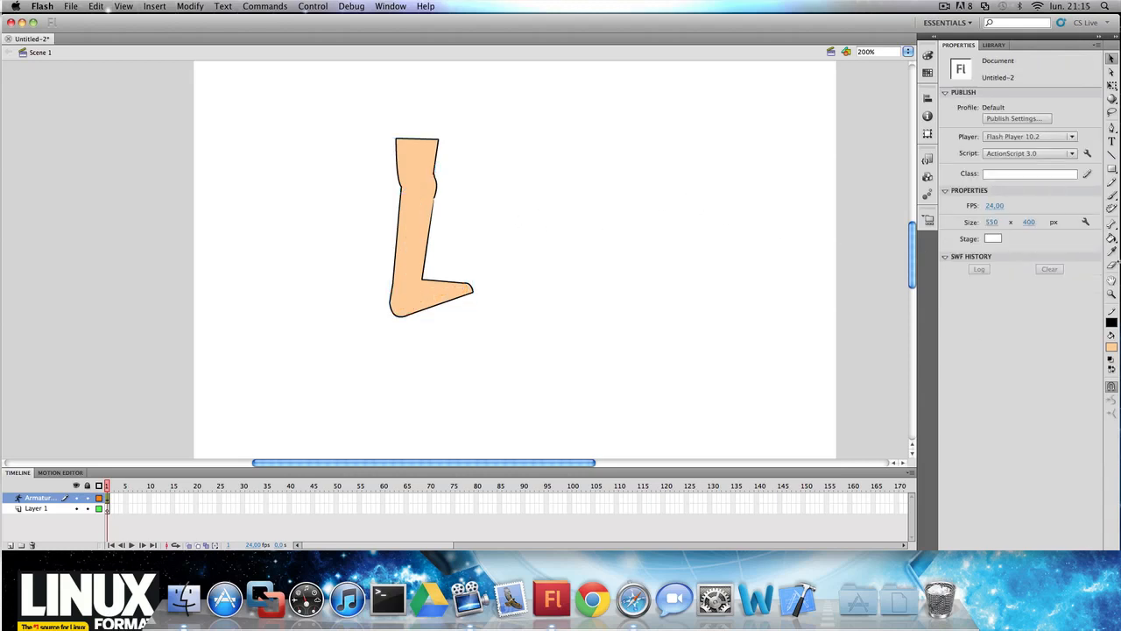
With the Bind tool, select the shin and thigh bones in turn, and bind the thigh's upper front corner point to the foot bone
click(1112, 225)
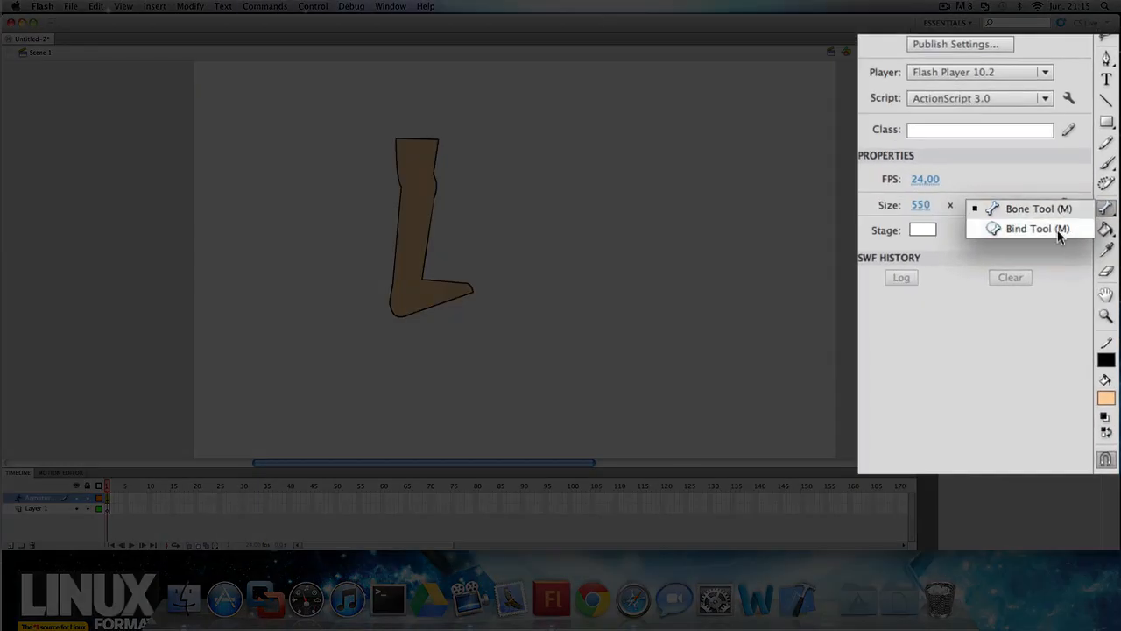
click(1059, 231)
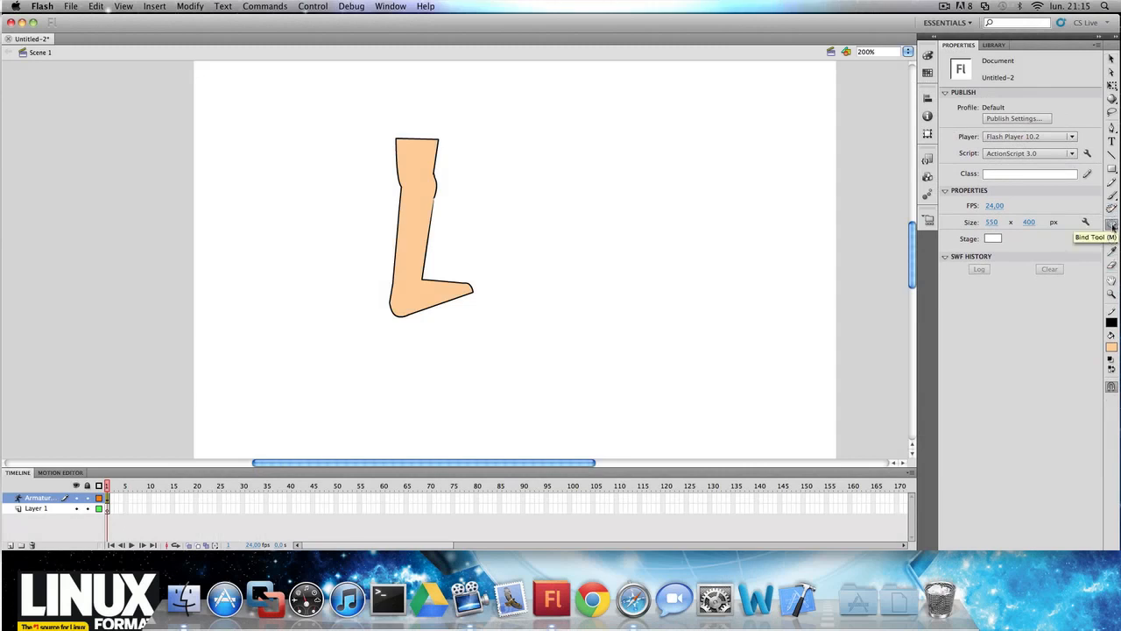
click(415, 199)
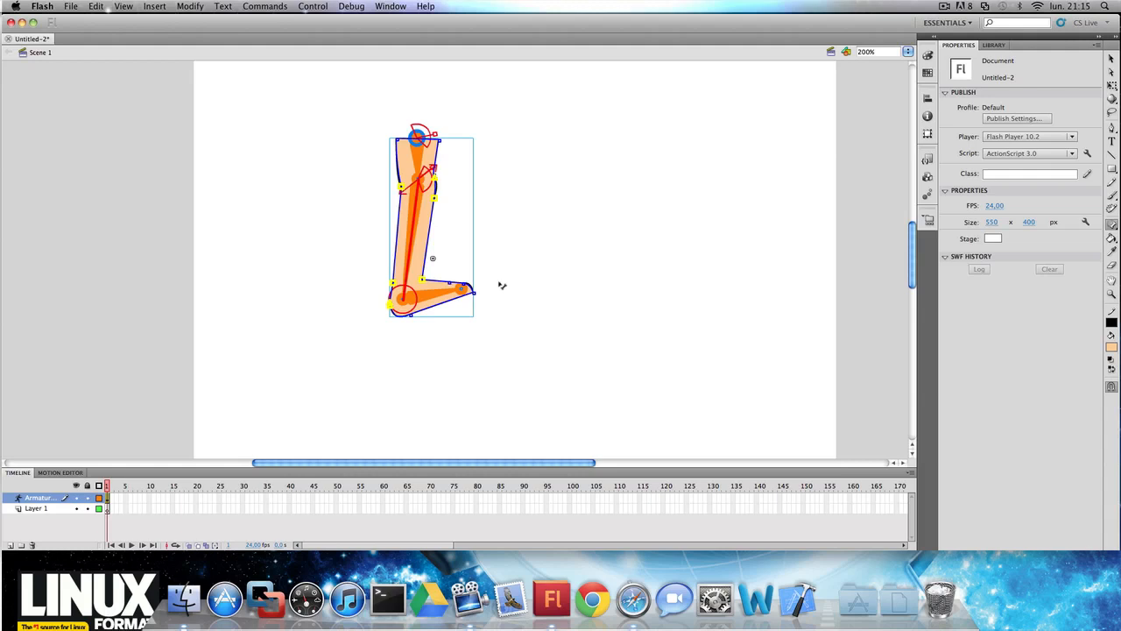
click(421, 168)
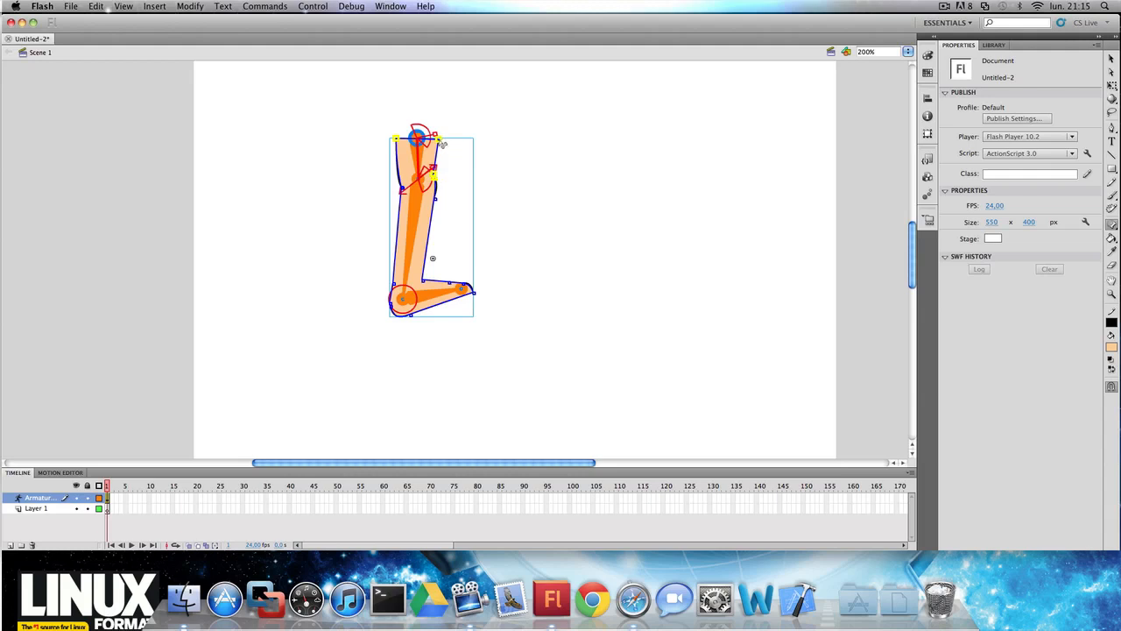
drag(441, 142, 462, 290)
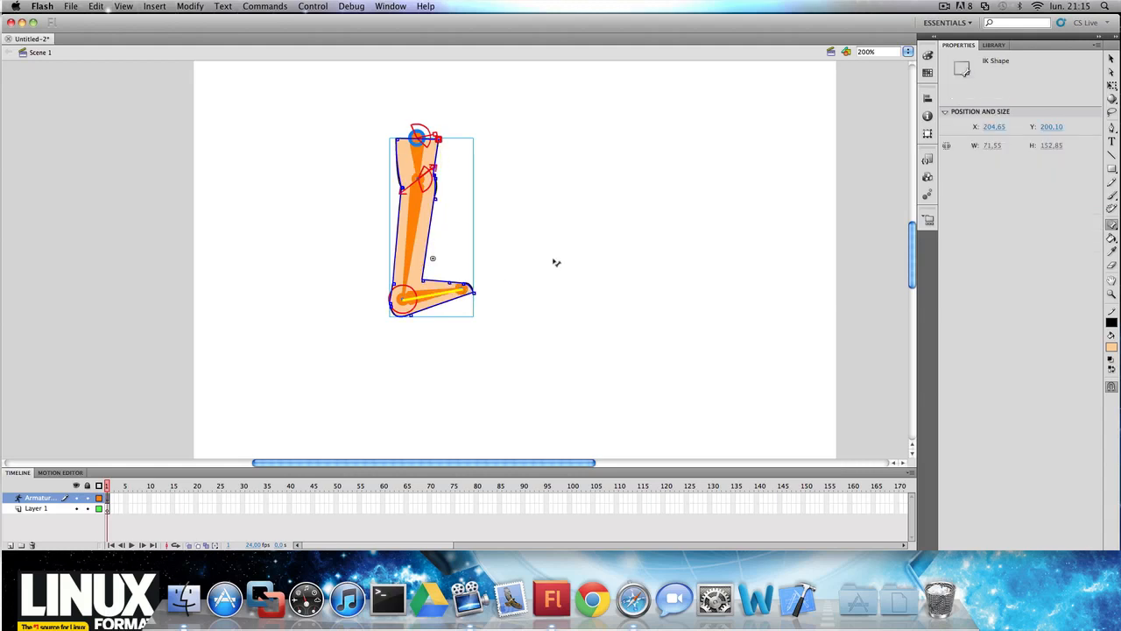
Pull the foot bone forward with the Selection tool to test how the rebound corner point deforms the leg
click(1111, 58)
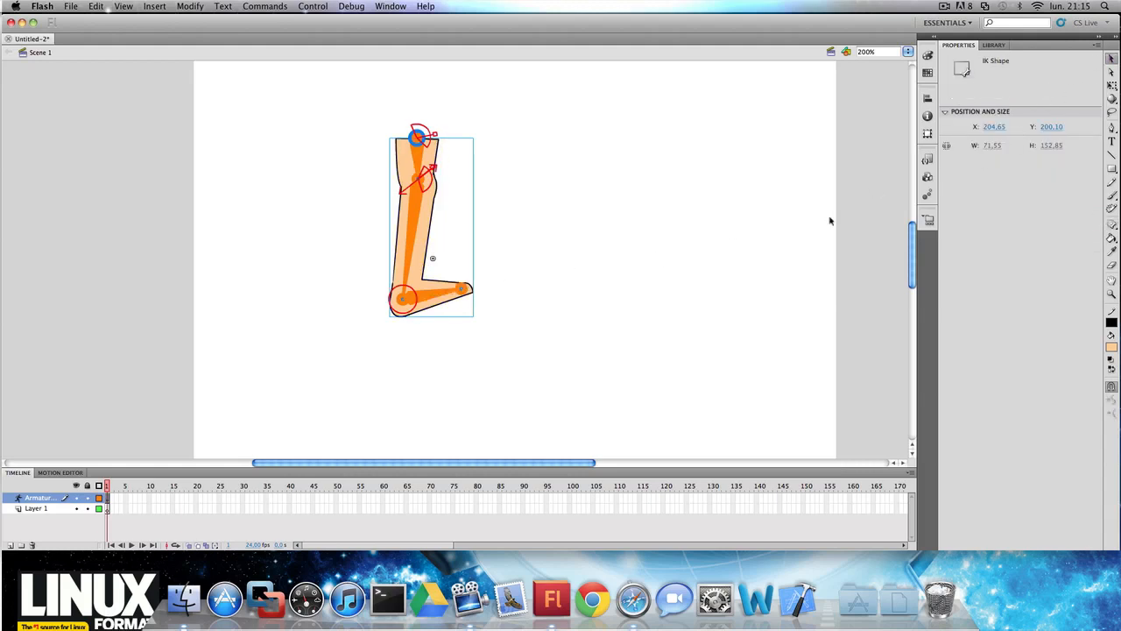
click(565, 301)
click(459, 289)
drag(462, 290, 488, 300)
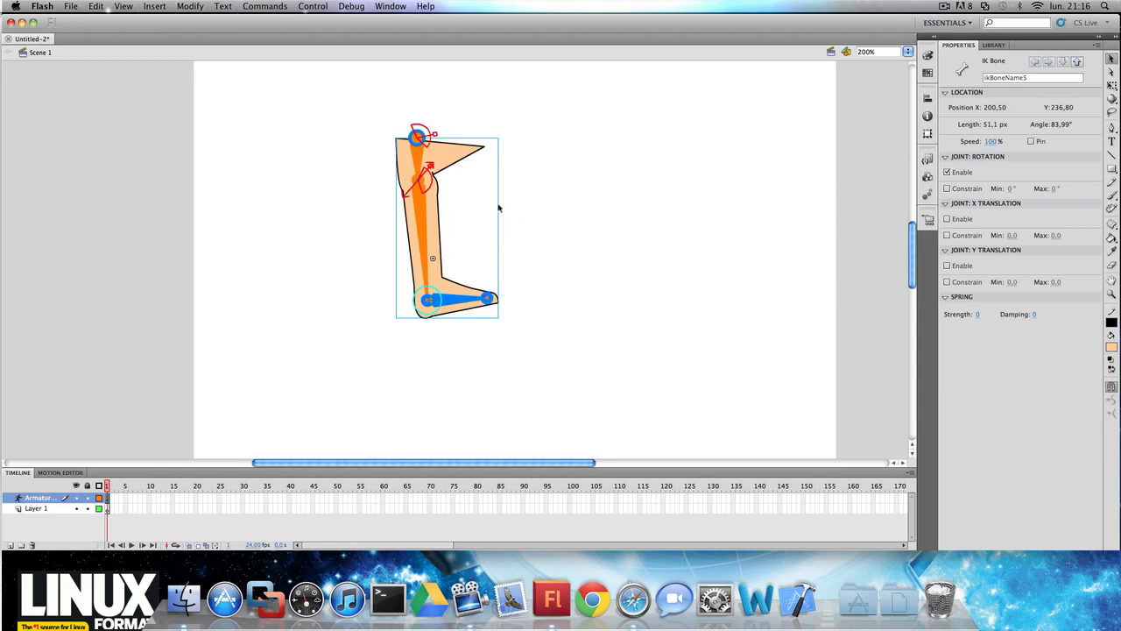